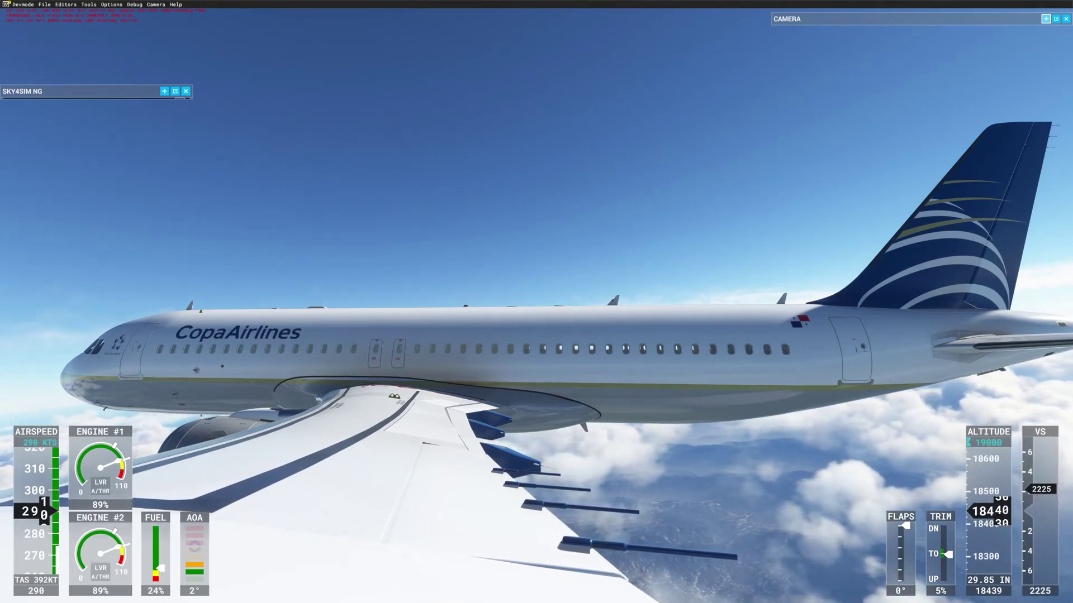
Switch the outside view to fixed camera External 3, looking from beneath the wing
left_click(1048, 19)
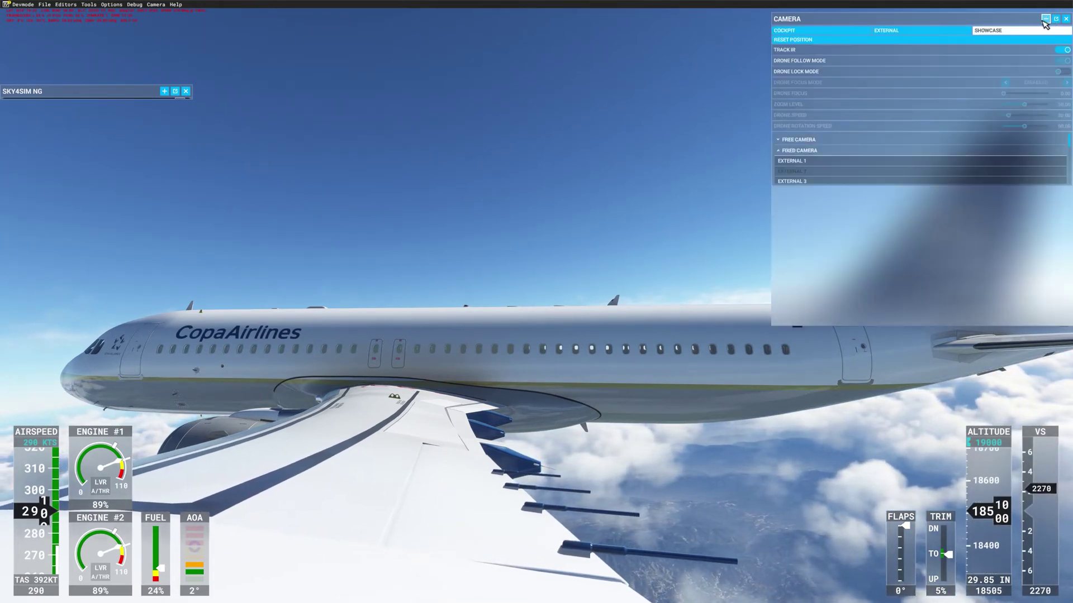
left_click(799, 150)
left_click(807, 181)
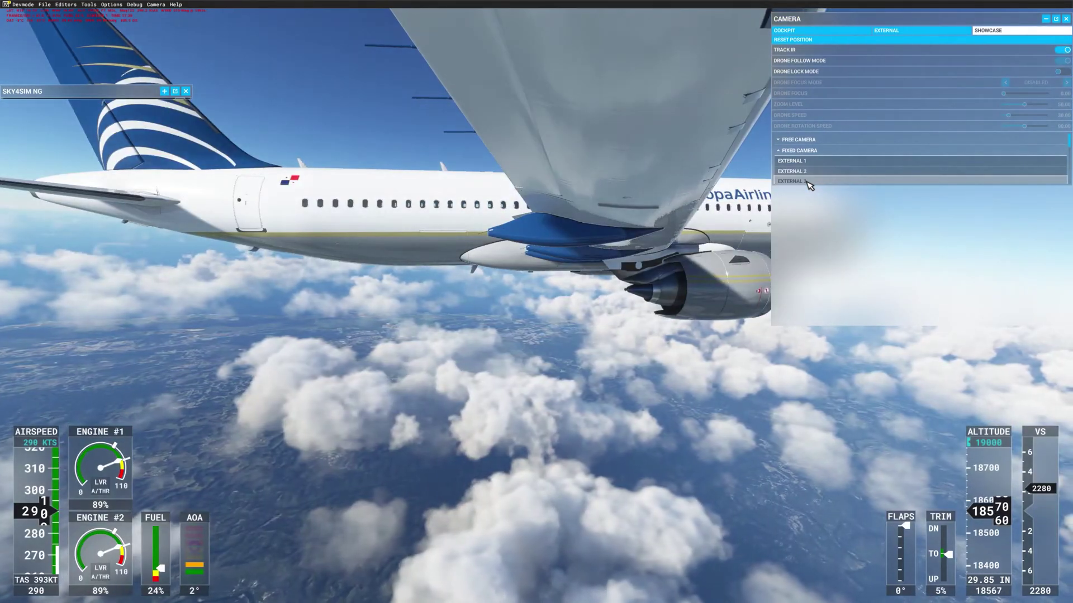
left_click(1045, 20)
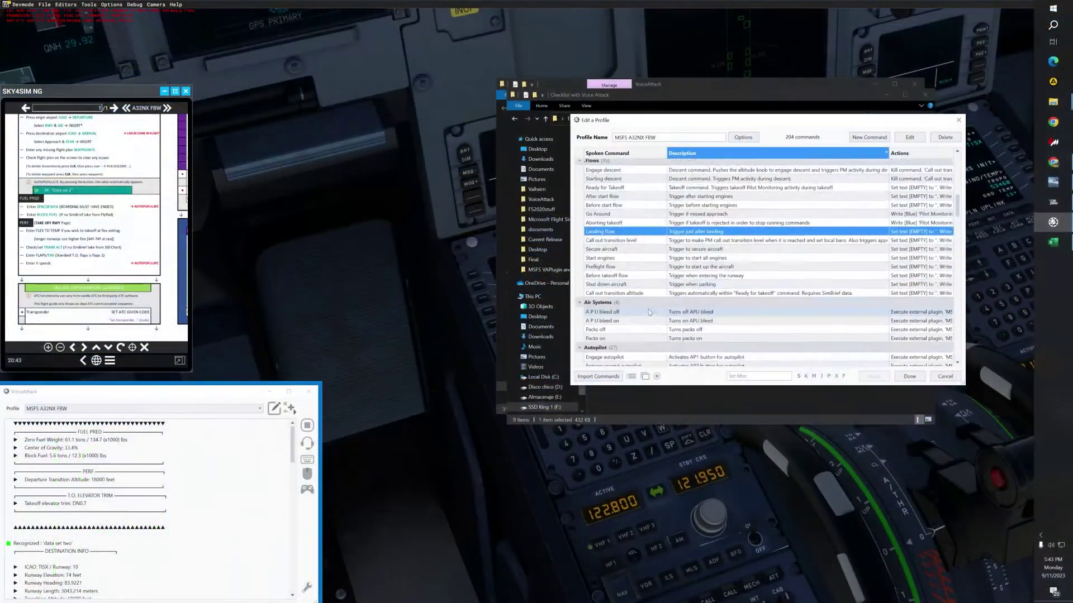
Select Data set two's Zero Fuel Weight block, from Begin Boolean Compare through End Condition
scroll(637, 251, "down", 3)
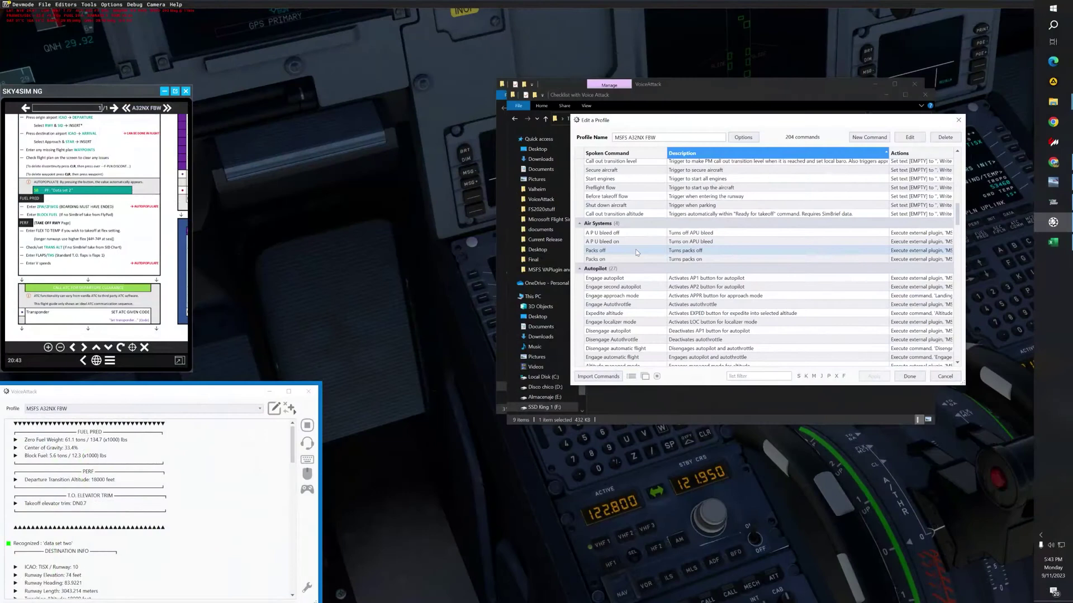
scroll(637, 249, "up", 9)
scroll(640, 247, "up", 4)
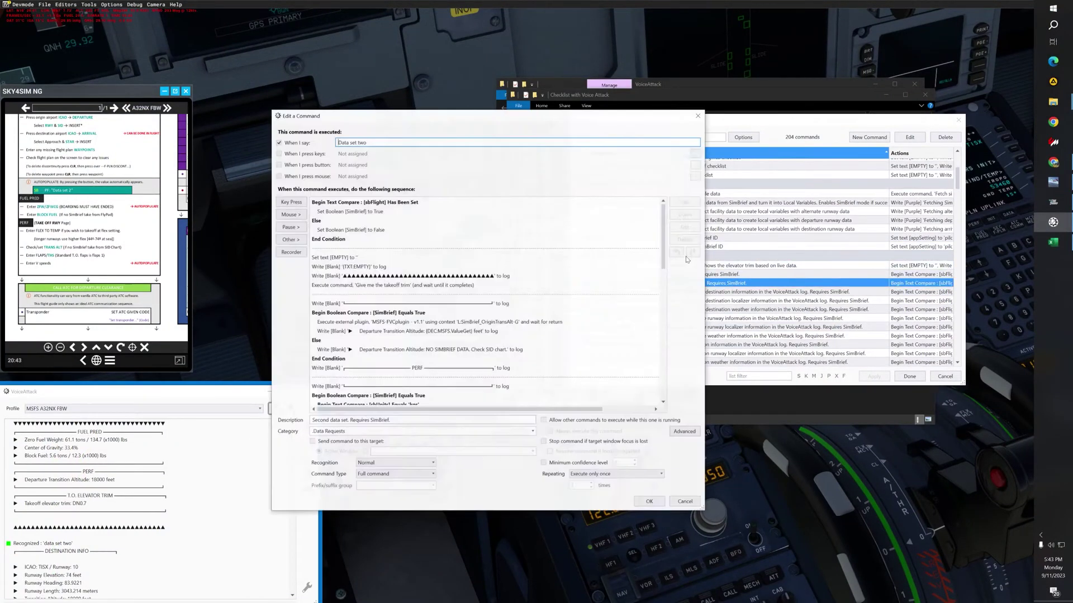
scroll(551, 289, "down", 6)
scroll(551, 289, "up", 8)
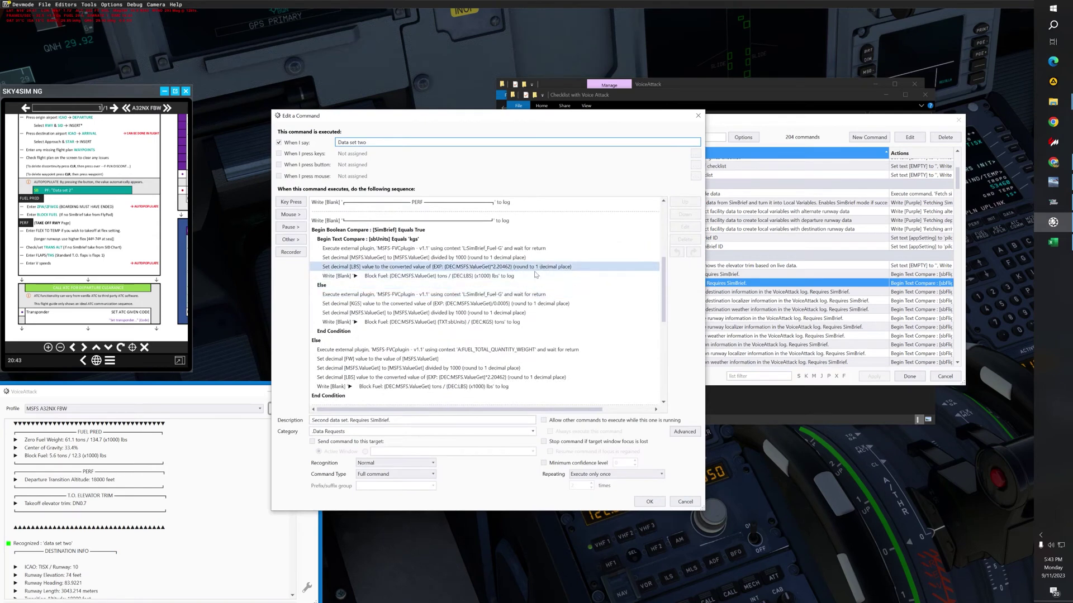
left_click(423, 242)
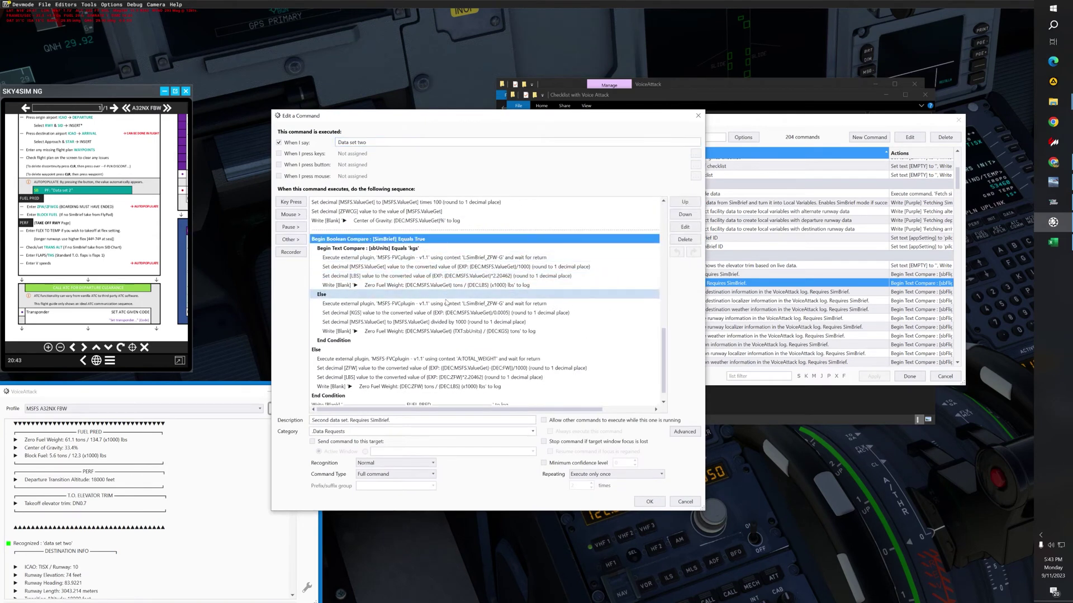
scroll(435, 335, "down", 1)
left_click(445, 377, "shift")
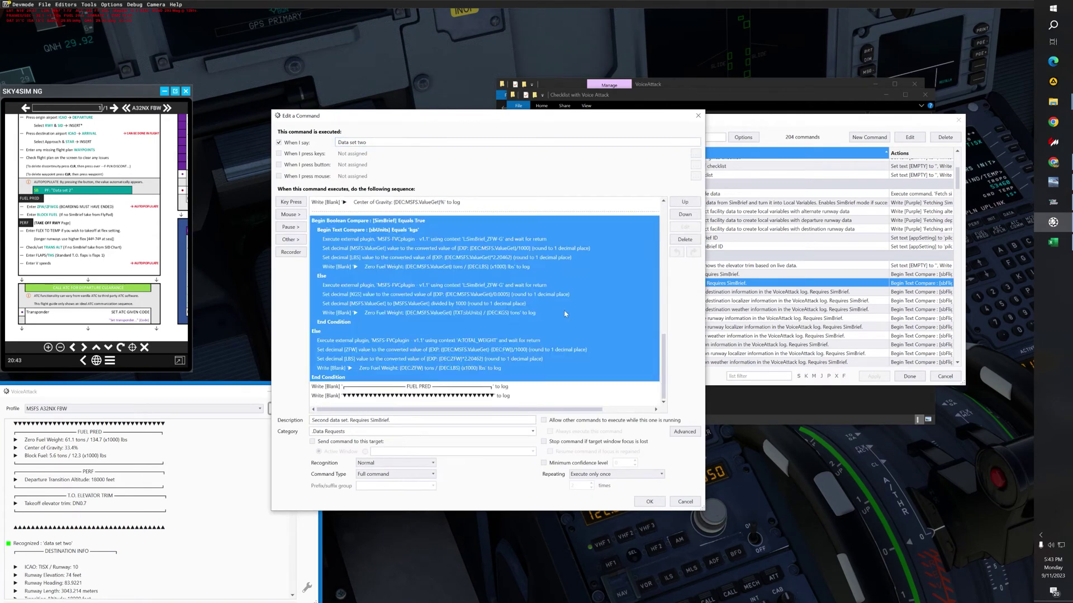
scroll(565, 314, "up", 1)
scroll(560, 319, "up", 2)
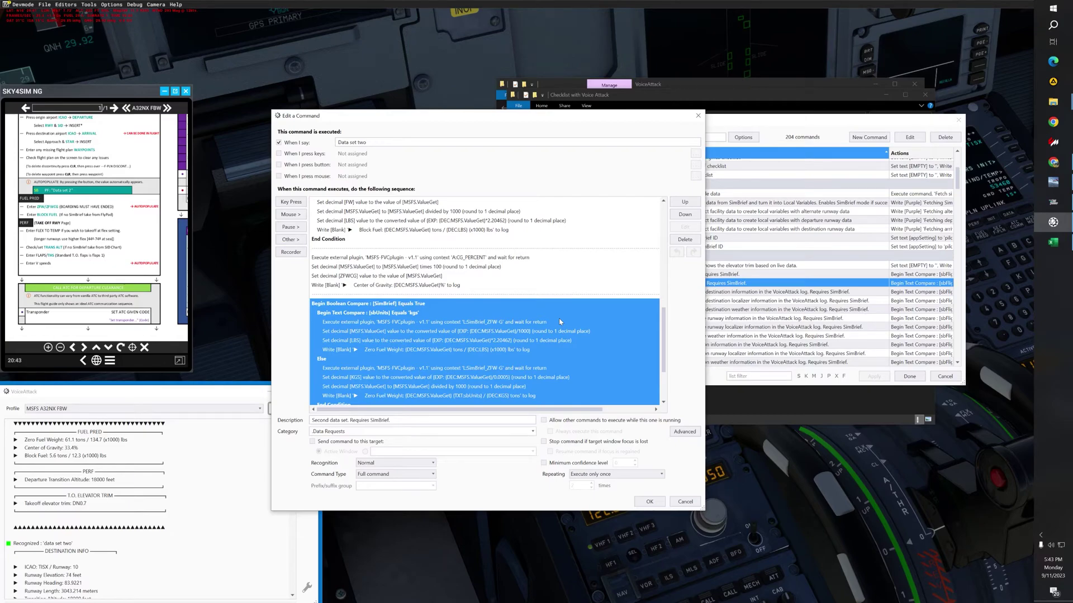
scroll(560, 322, "up", 2)
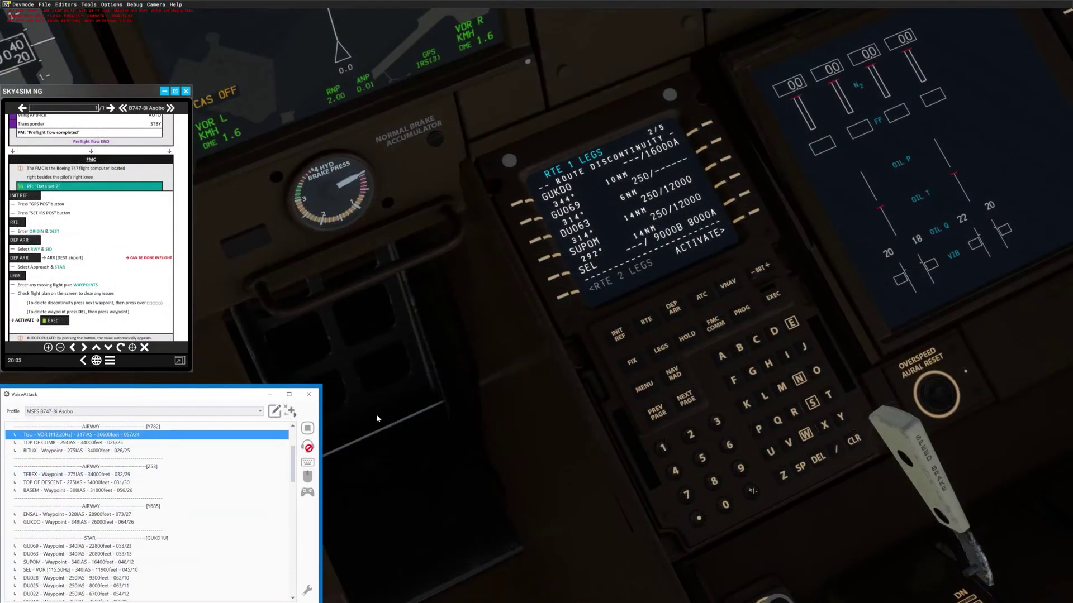
Insert waypoint TGU at the route legs discontinuity, picking the correct duplicate entry
left_click(655, 414)
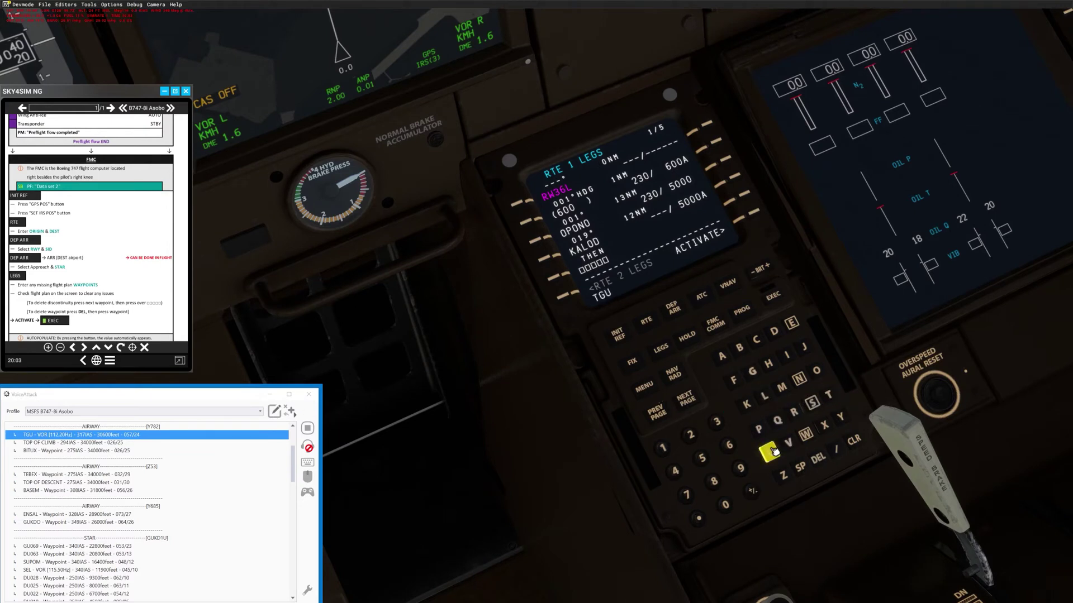
left_click(555, 276)
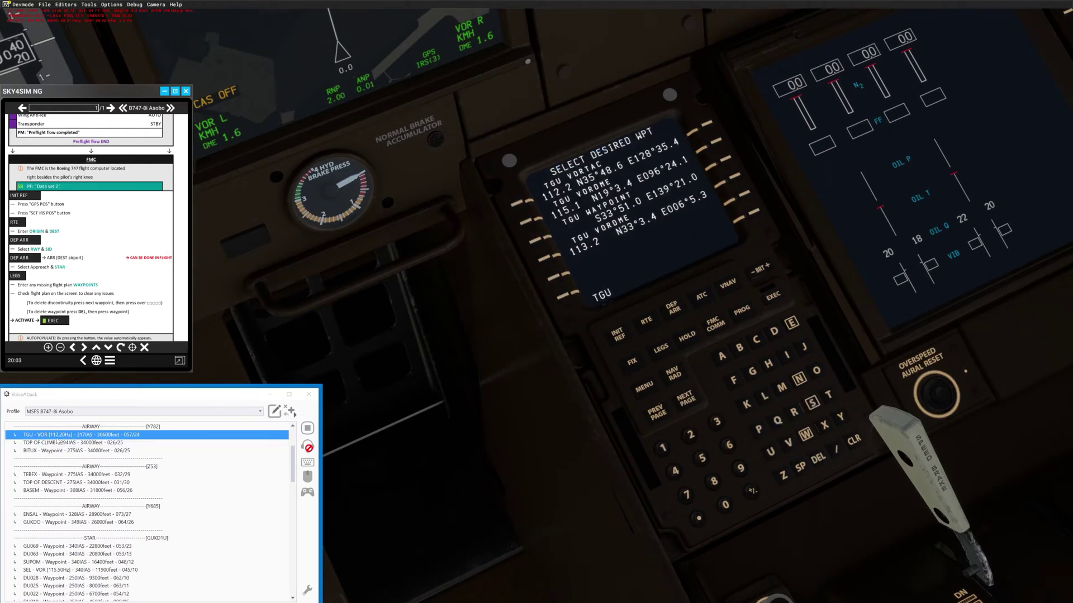
left_click(517, 204)
left_click(686, 398)
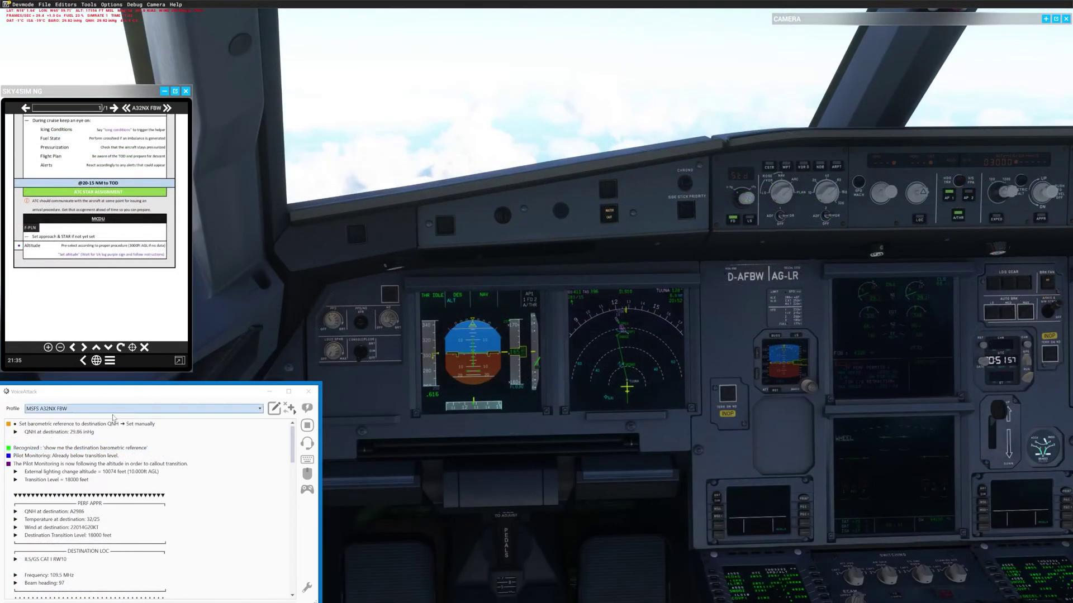
Highlight the destination QNH in the VoiceAttack log and scroll the SKY4SIM checklist
left_click(90, 437)
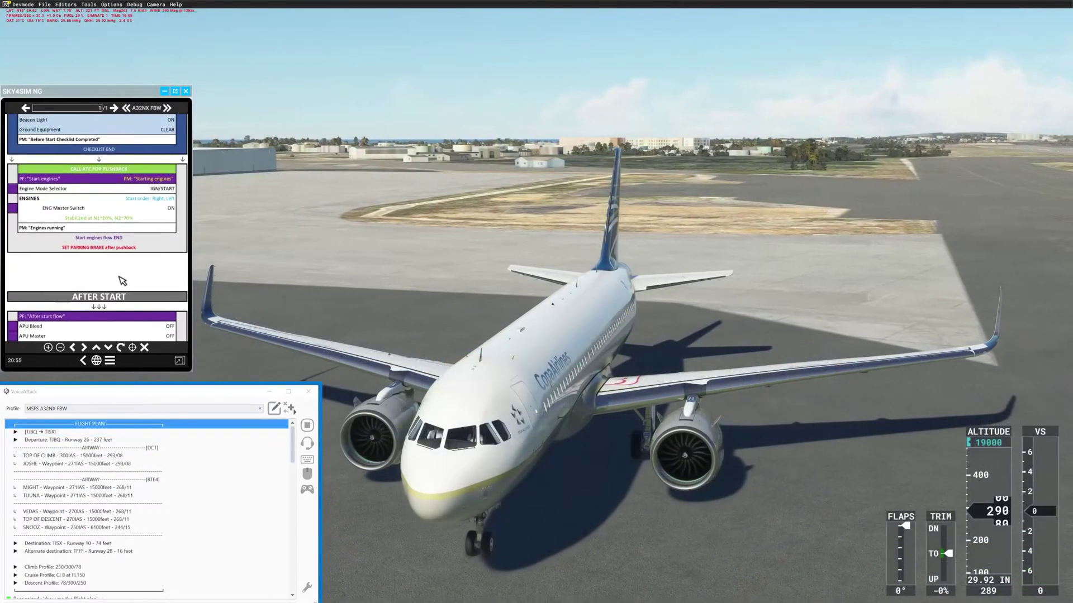
left_click_drag(119, 280, 122, 219)
scroll(122, 219, "down", 15)
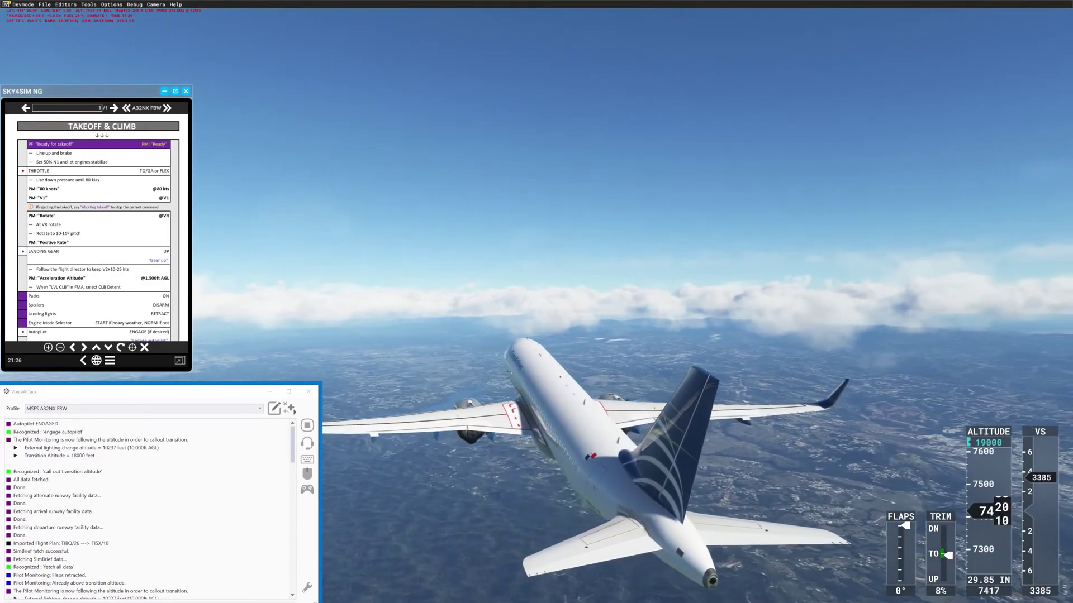
Switch to the cockpit view with the End key
key("End")
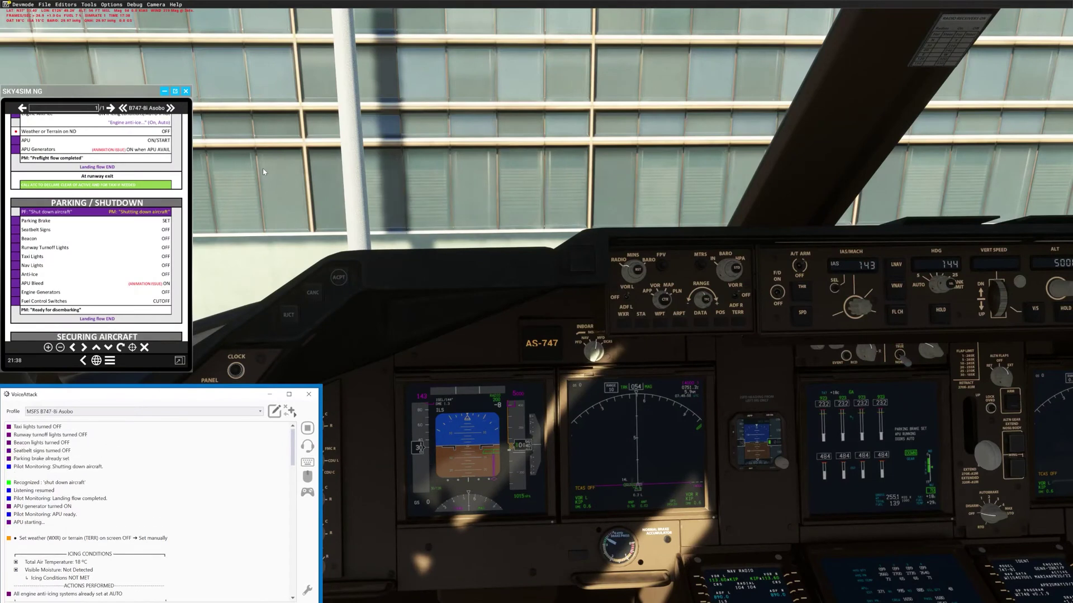
Scroll the SKY4SIM checklist down to the PARKING / SHUTDOWN section
scroll(139, 289, "down", 3)
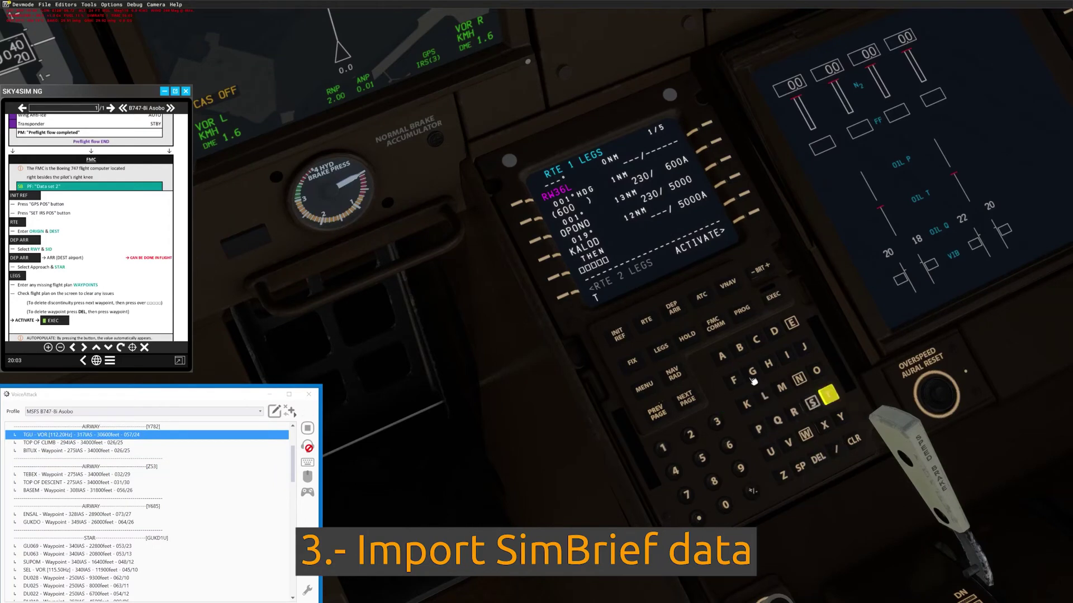
Enter TGU into the route legs choosing the first TGU, then insert BITUX at LSK 1L
left_click(552, 277)
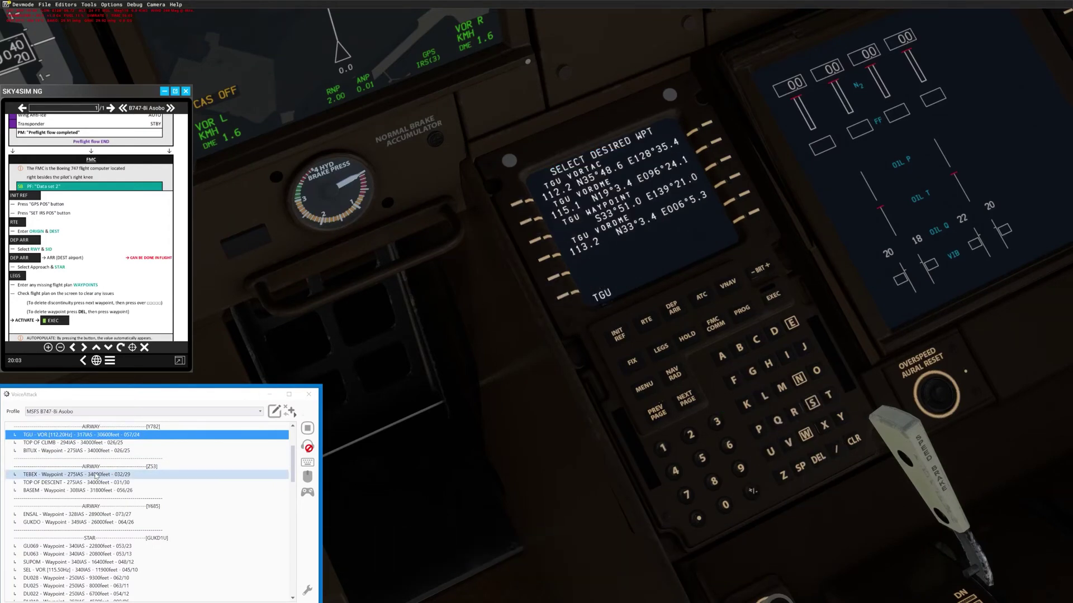
left_click(518, 203)
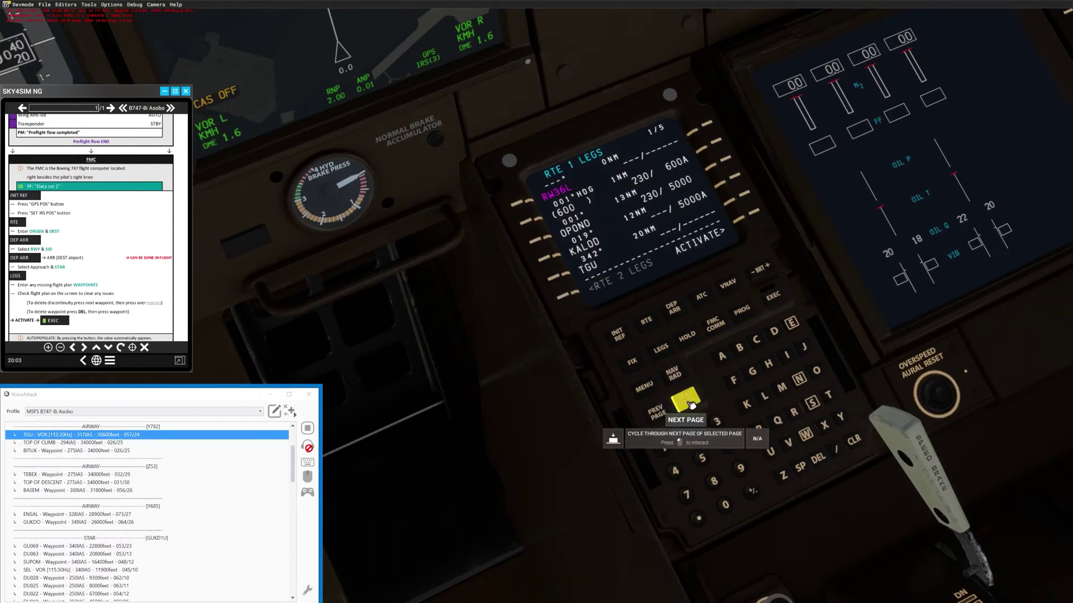
left_click(514, 203)
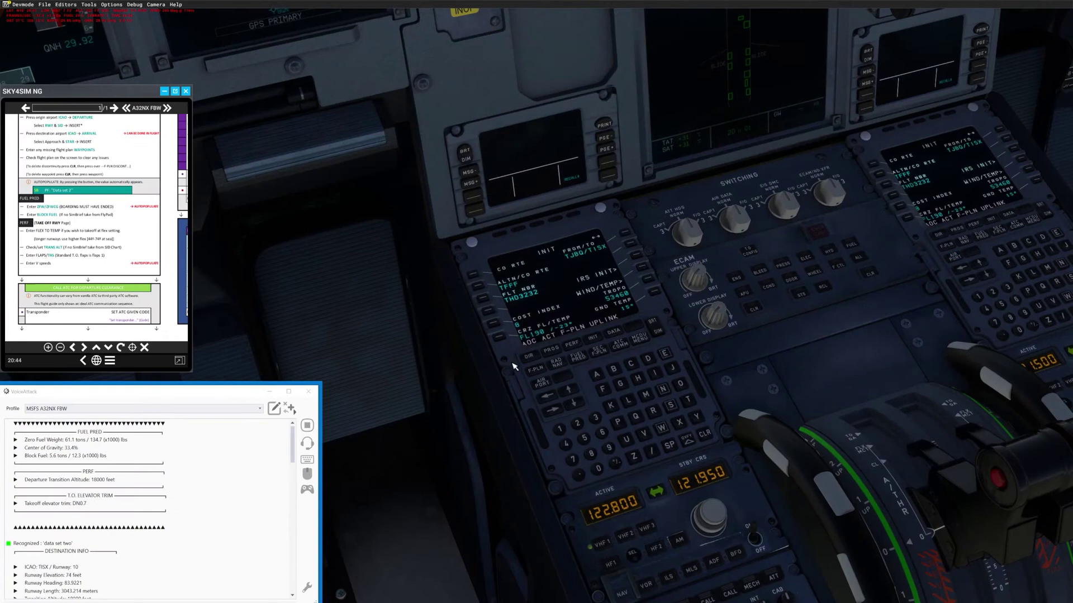
Check the MCDU FUEL PRED page, then bring up the PERF takeoff page
left_click(581, 360)
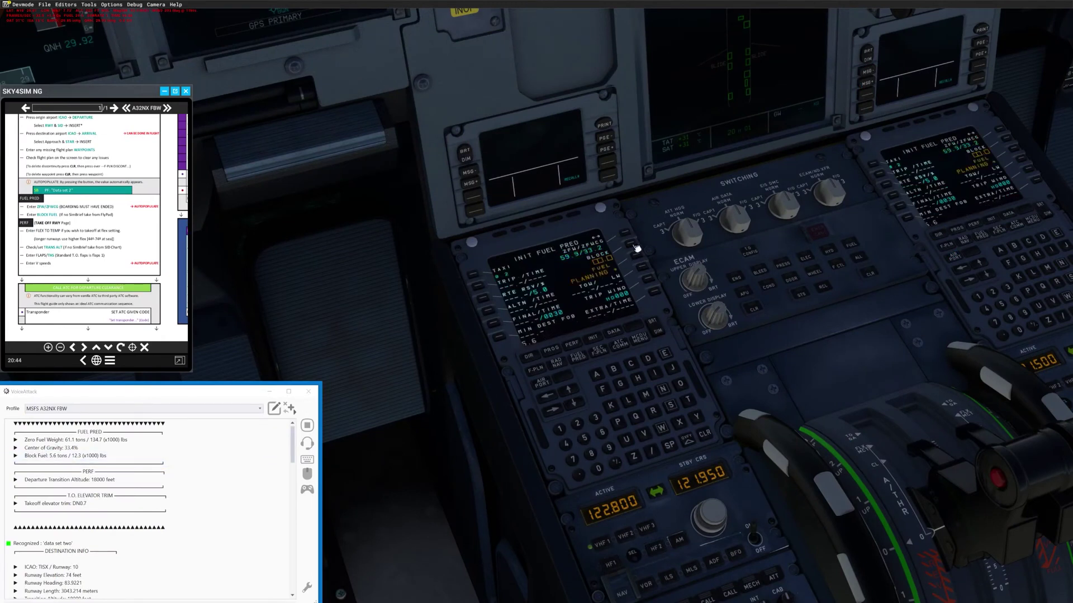
left_click(571, 348)
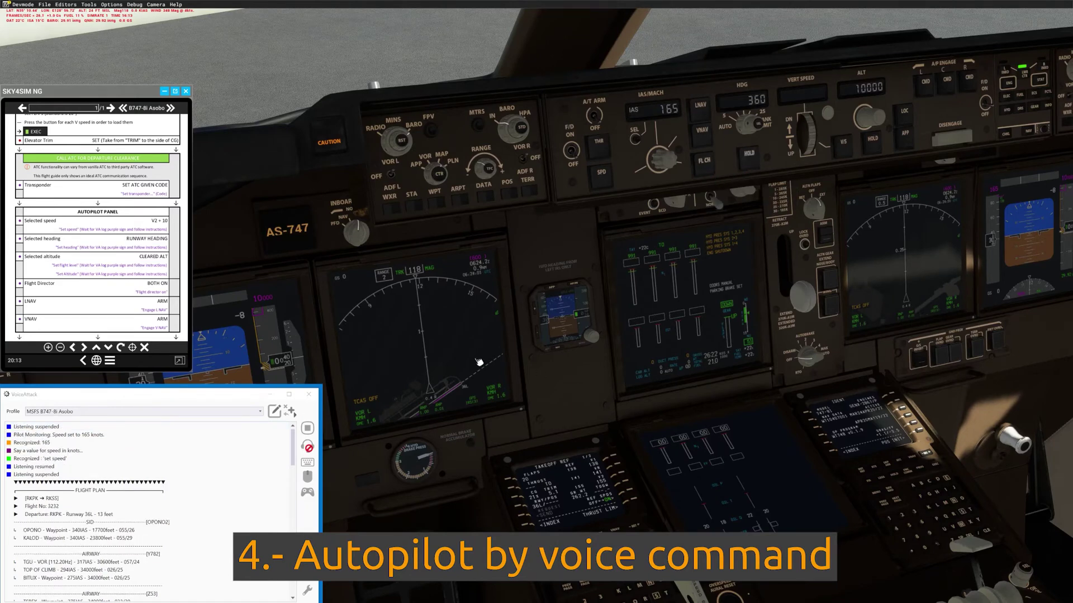
Adjust the ND RANGE knob while voice commands set 165 knots and flight level 340
scroll(481, 167, "up", 1)
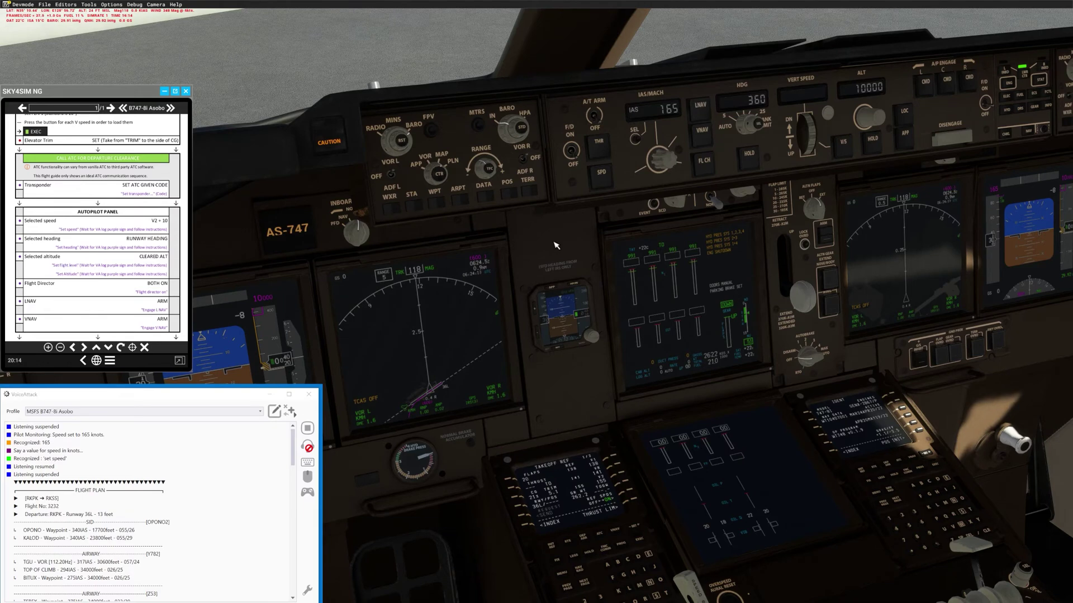
scroll(98, 497, "down", 10)
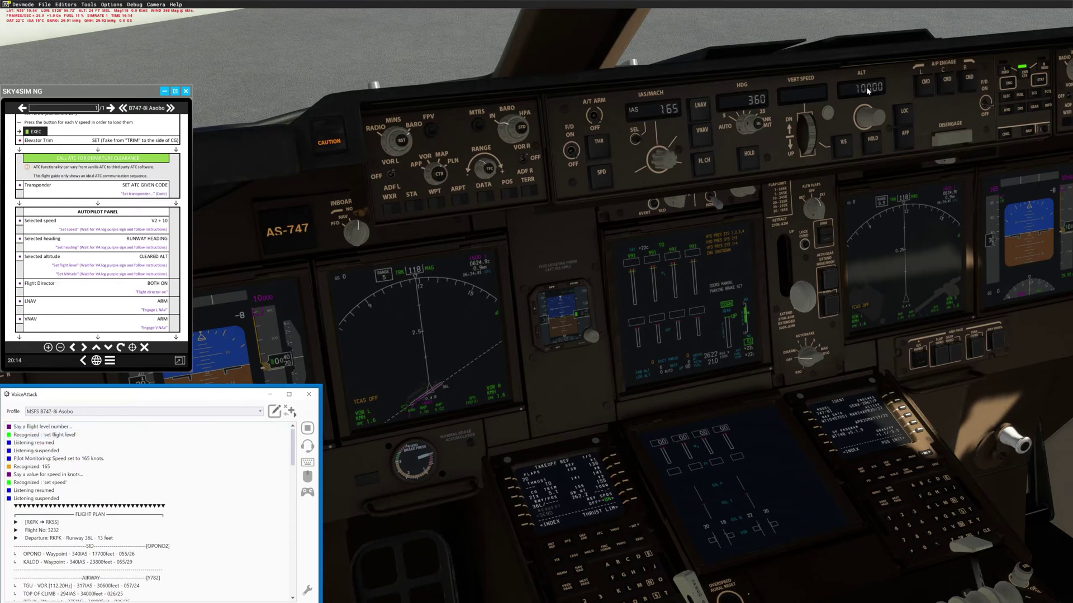
scroll(108, 288, "down", 1)
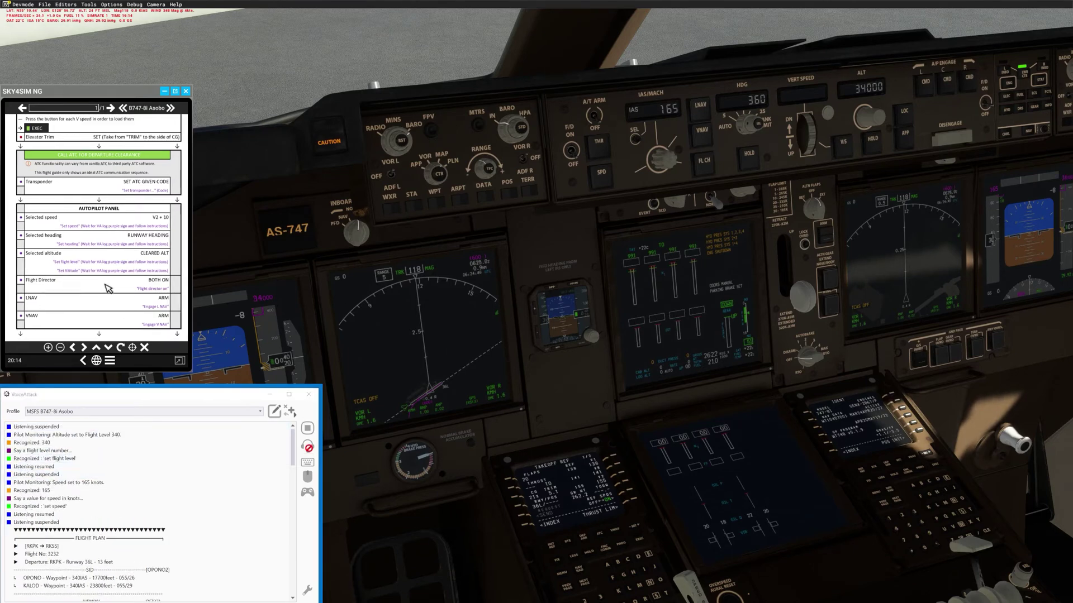
scroll(108, 288, "down", 1)
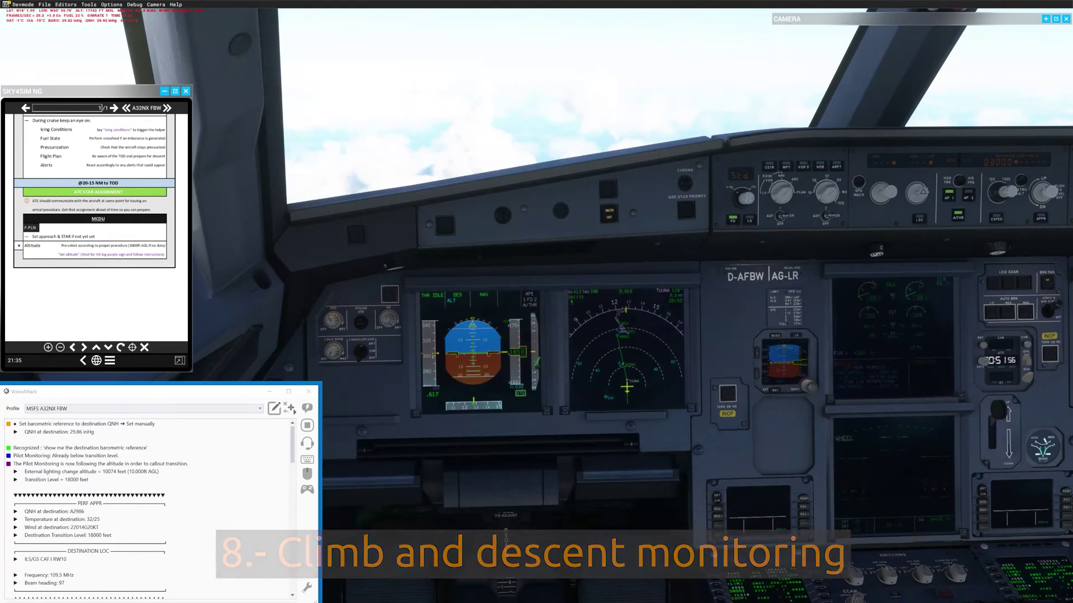
Highlight the destination QNH row in the VoiceAttack log
left_click(140, 434)
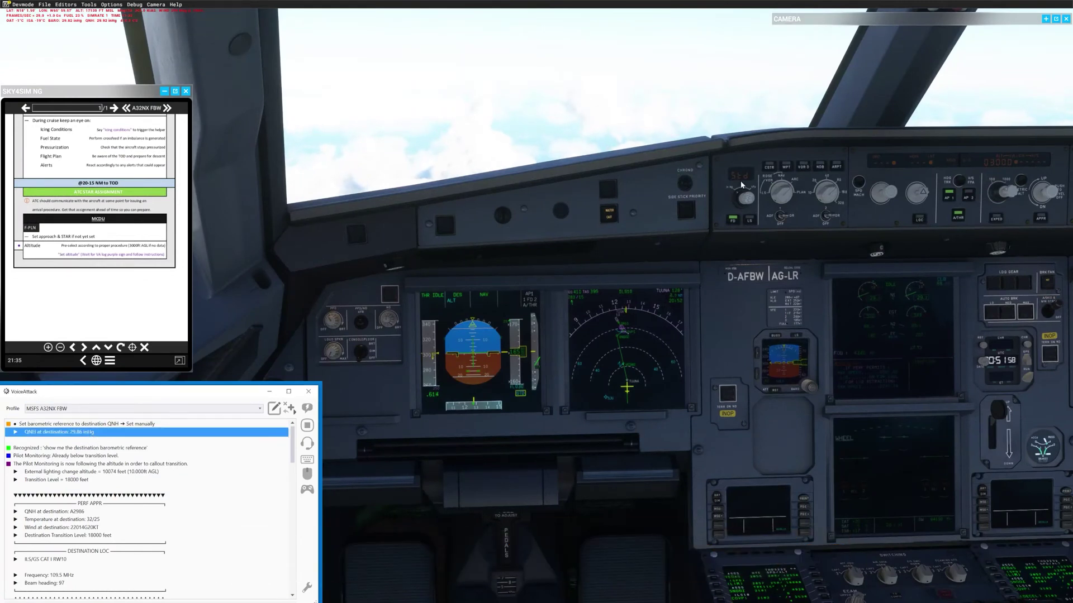